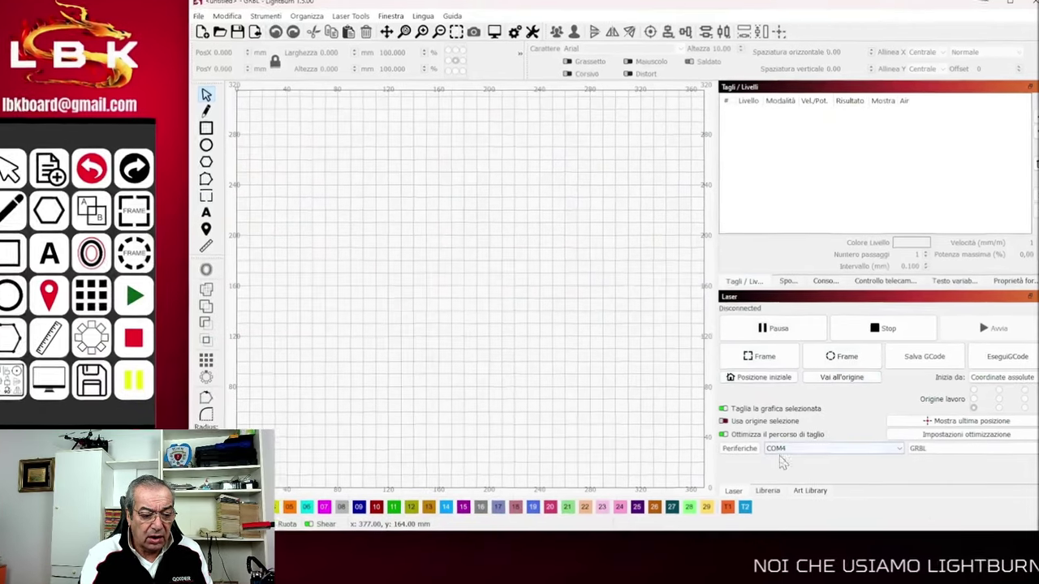
# Step: Start creating a new device manually and choose No Machine as the laser or controller type
pyautogui.click(740, 449)
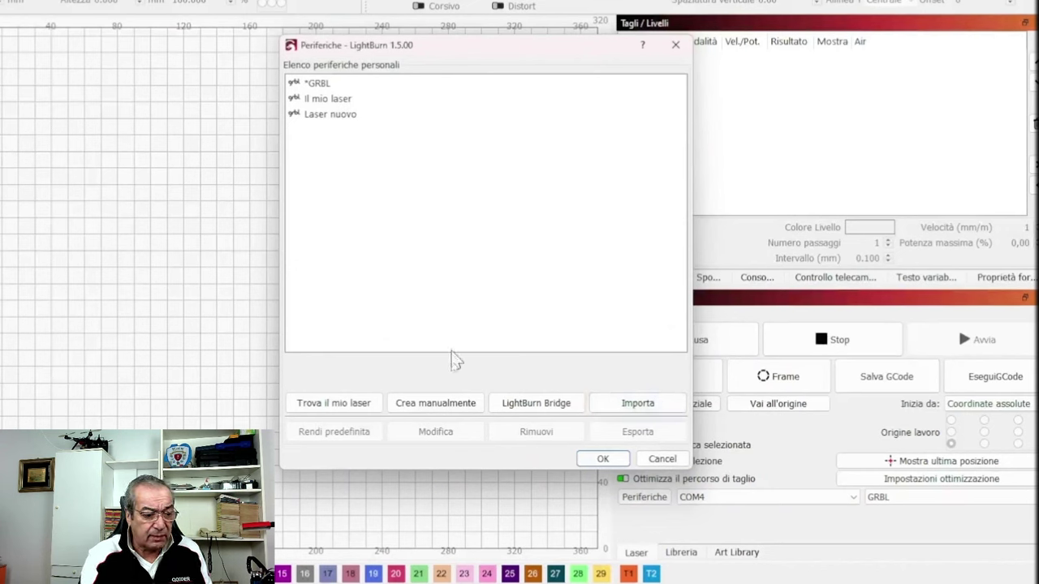
pyautogui.click(452, 406)
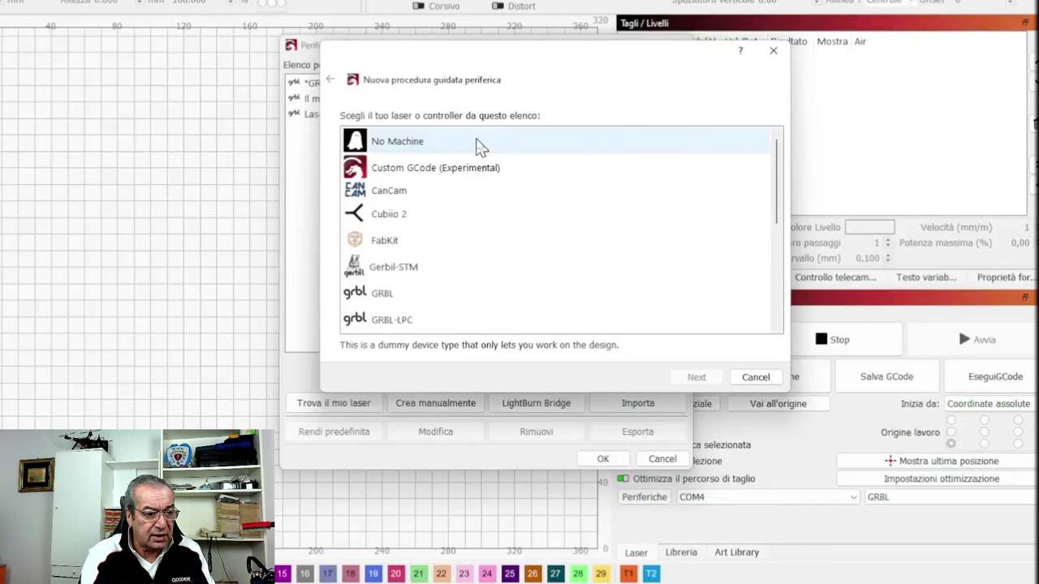
pyautogui.click(477, 145)
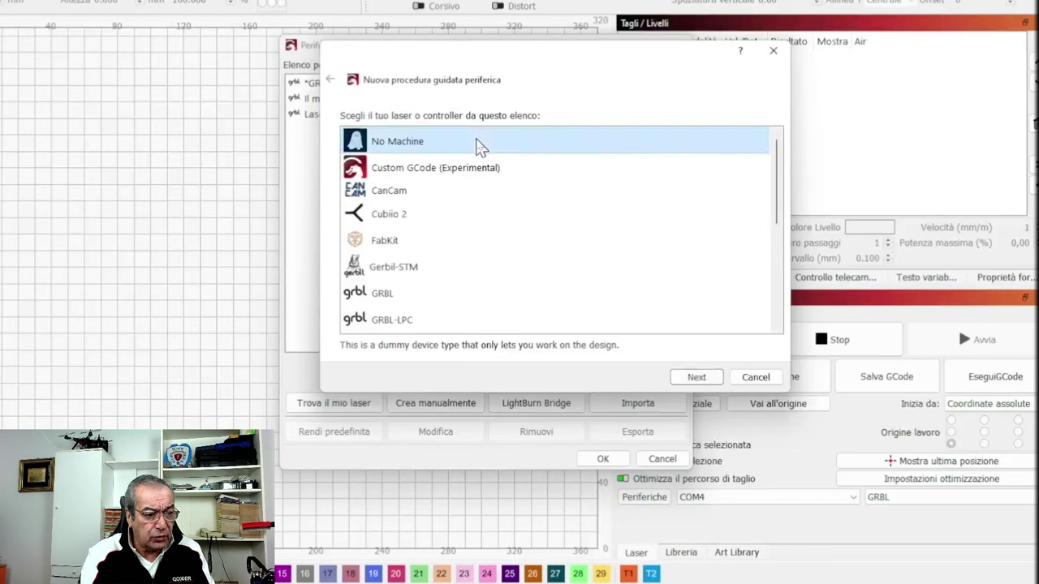
pyautogui.click(696, 378)
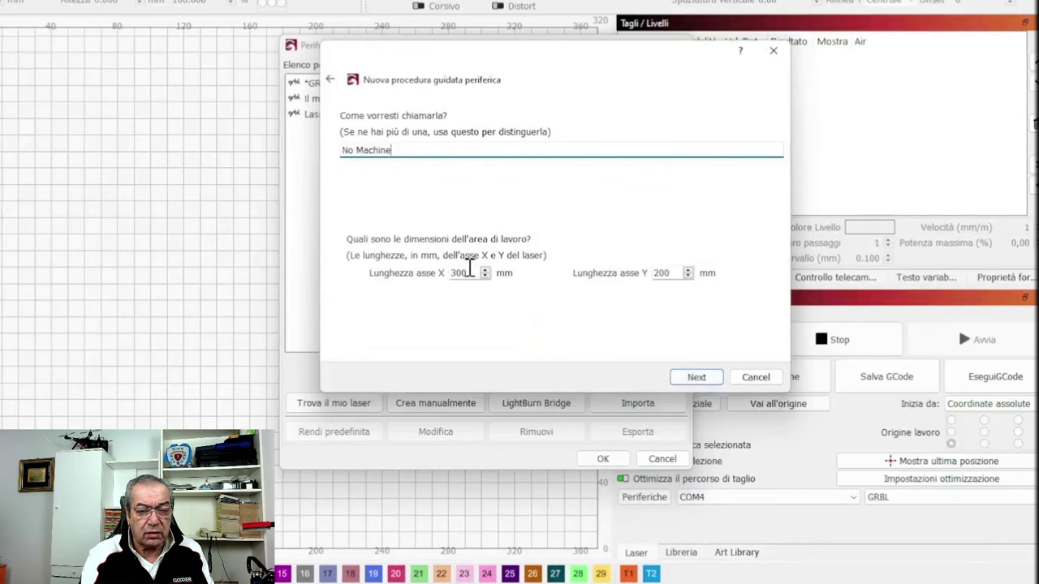
# Step: Set the new device's work area to 400 mm along X and 400 mm along Y
pyautogui.doubleClick(468, 272)
pyautogui.write('400')
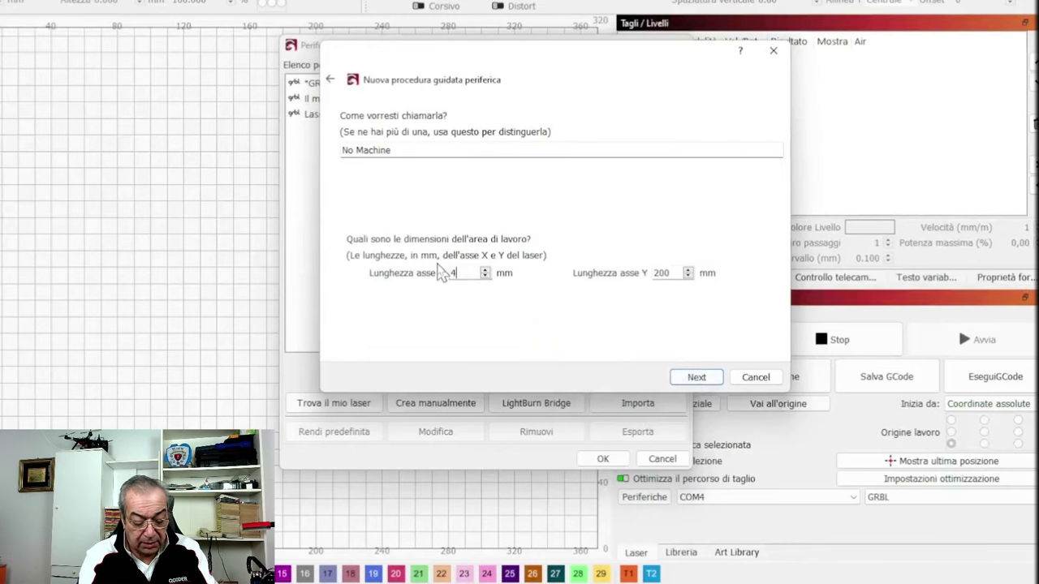
pyautogui.doubleClick(666, 274)
pyautogui.write('400')
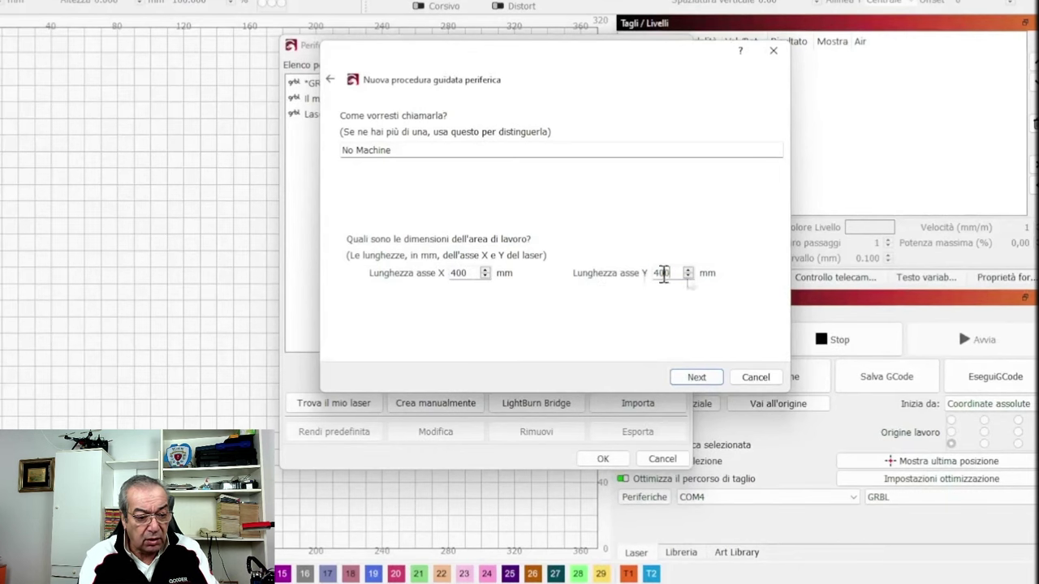
pyautogui.click(696, 377)
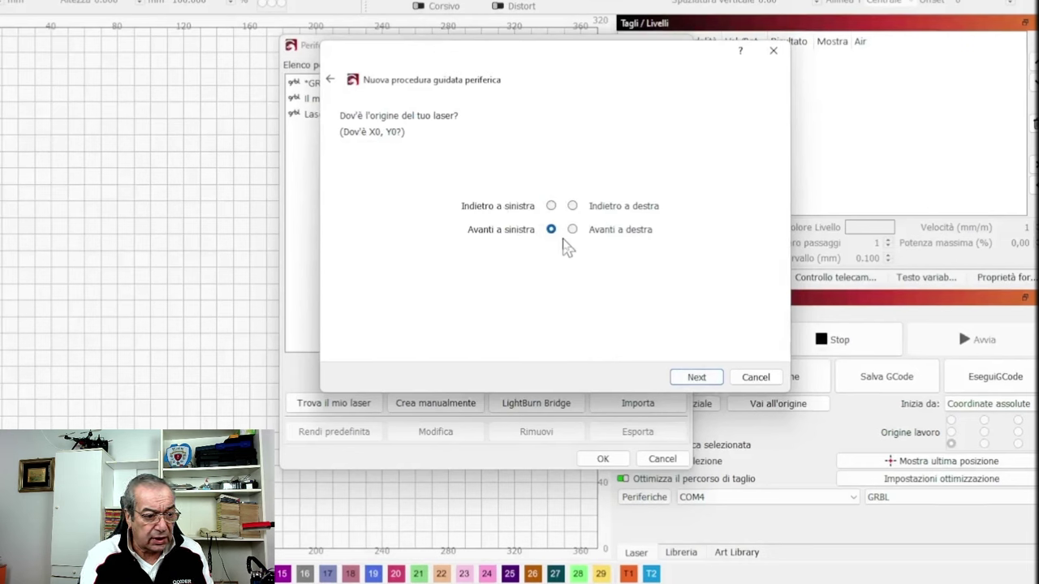
# Step: Finish the No Machine device with the origin at front left, and make it the active device
pyautogui.click(704, 380)
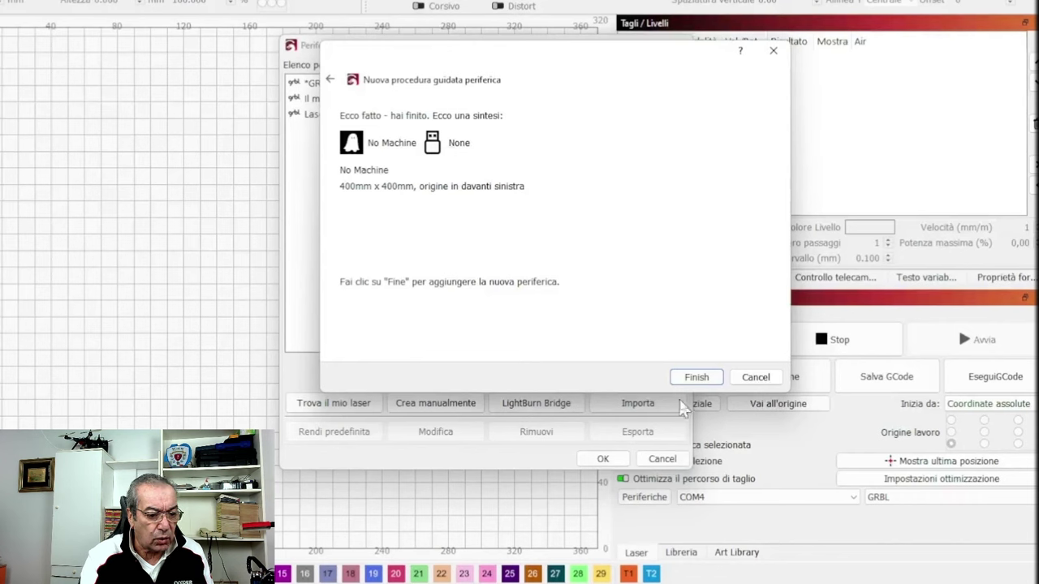
pyautogui.click(696, 378)
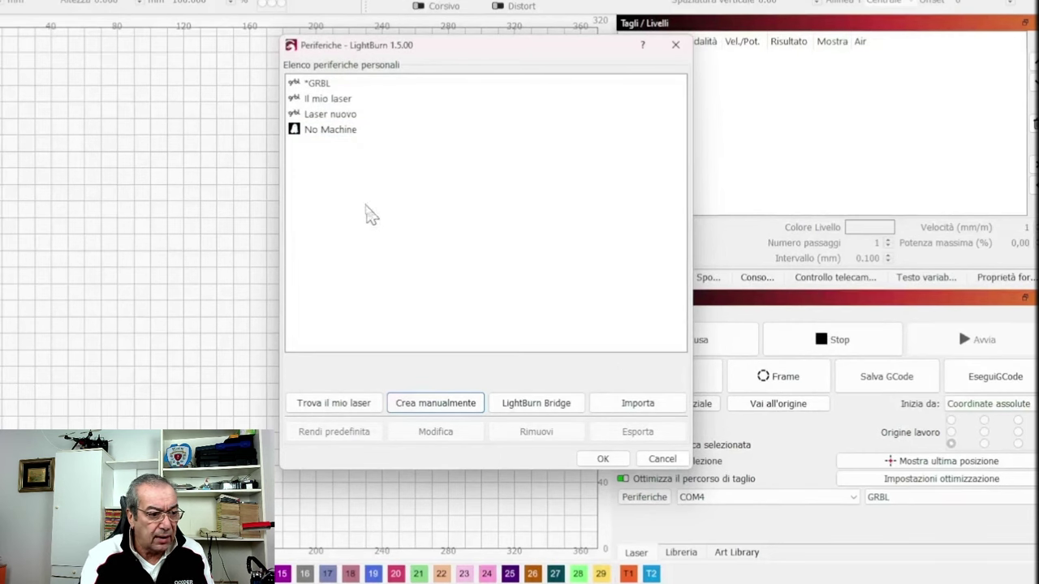
pyautogui.click(604, 459)
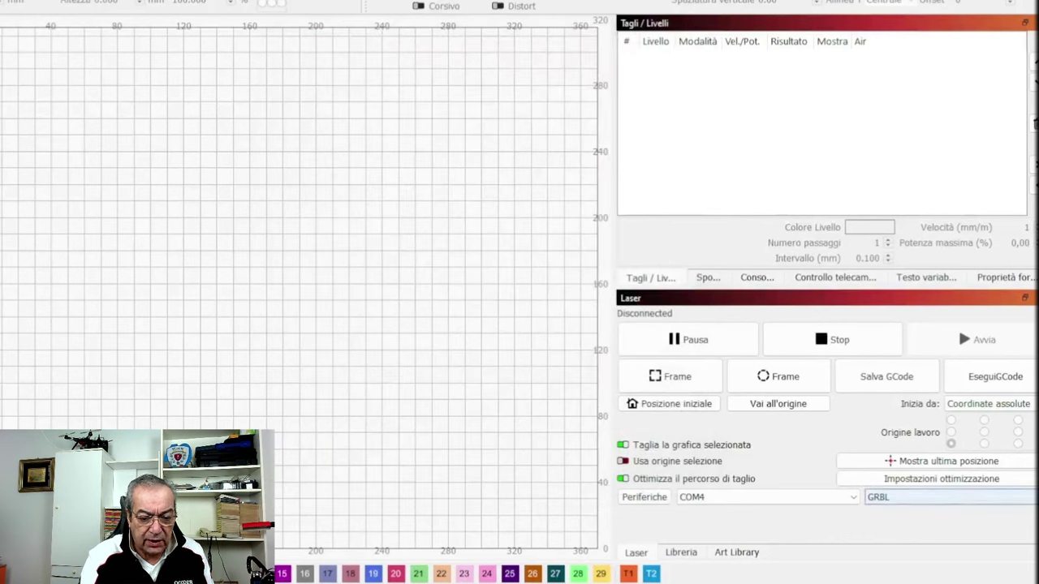
pyautogui.click(918, 497)
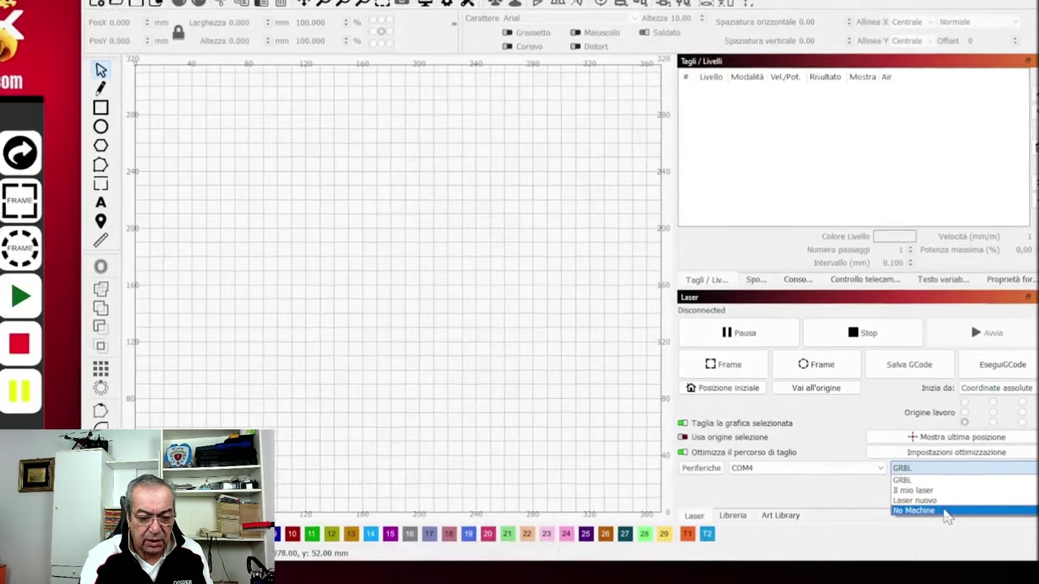
pyautogui.click(945, 511)
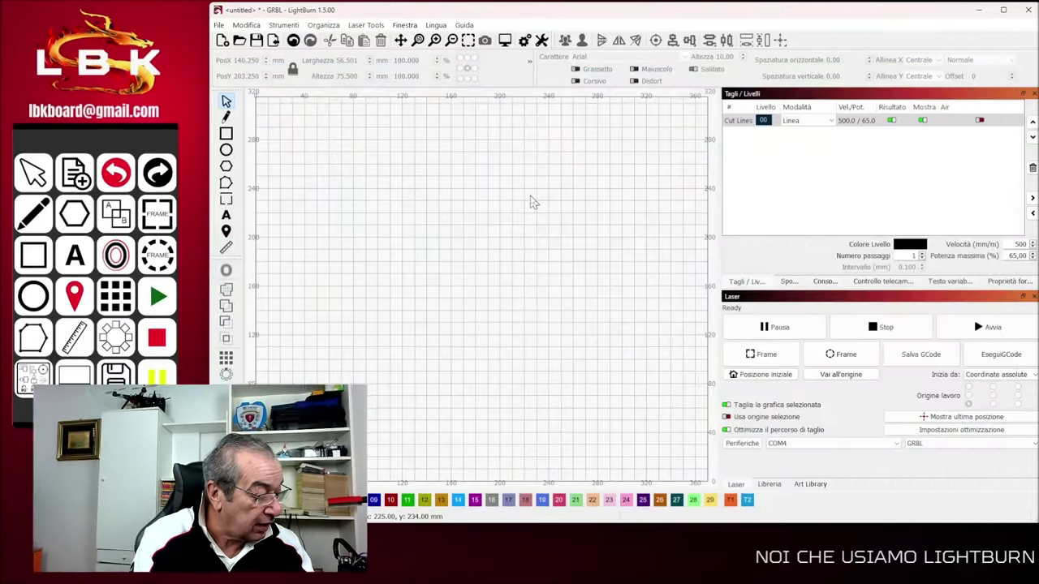
# Step: Draw a rectangle about 41 × 53 mm near the middle of the work area and undo its inverted corner rounding
pyautogui.hotkey('ctrl', 'r')
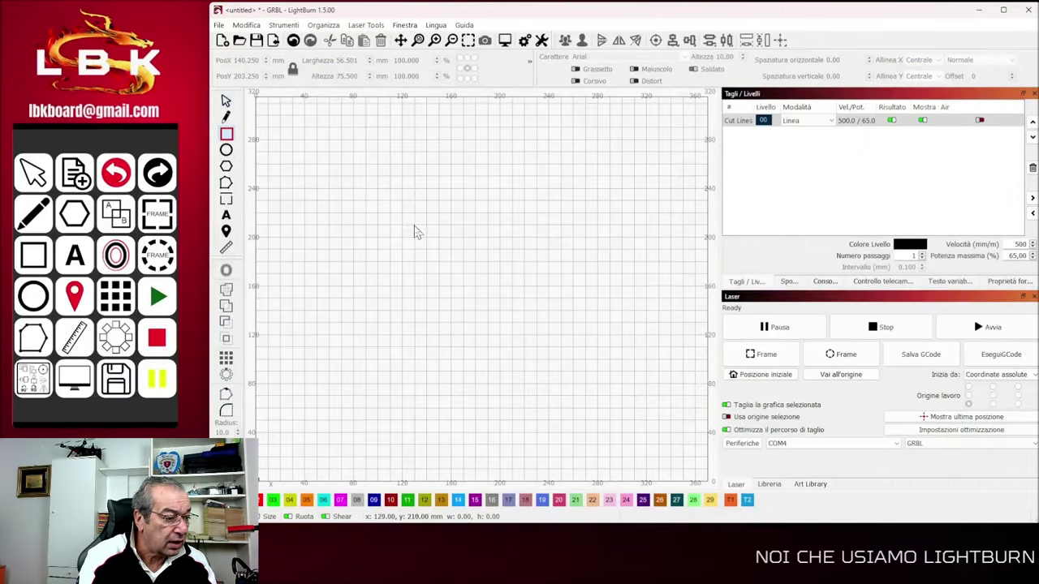
pyautogui.moveTo(413, 225); pyautogui.dragTo(463, 288)
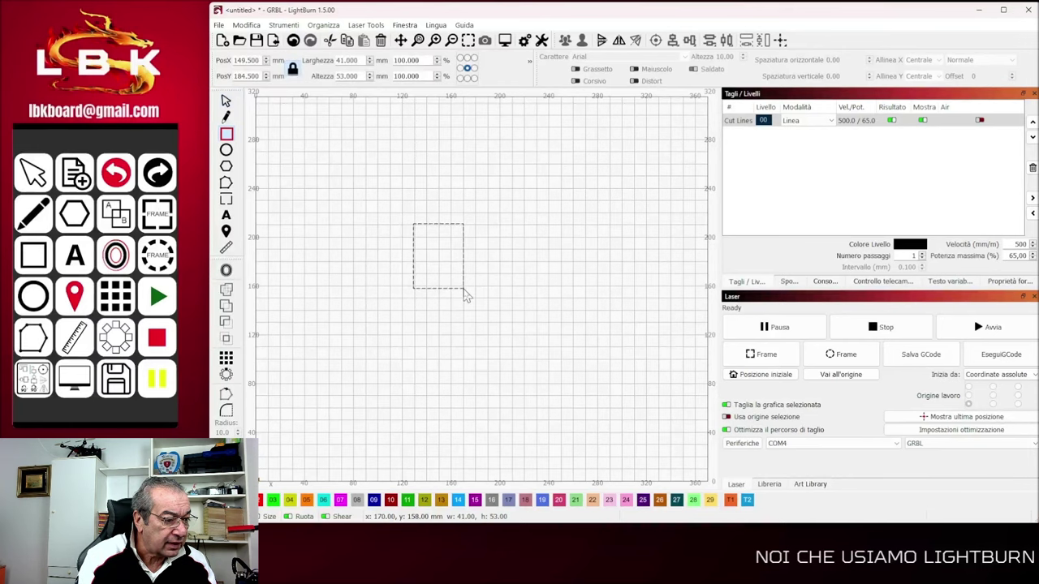
pyautogui.press('Escape')
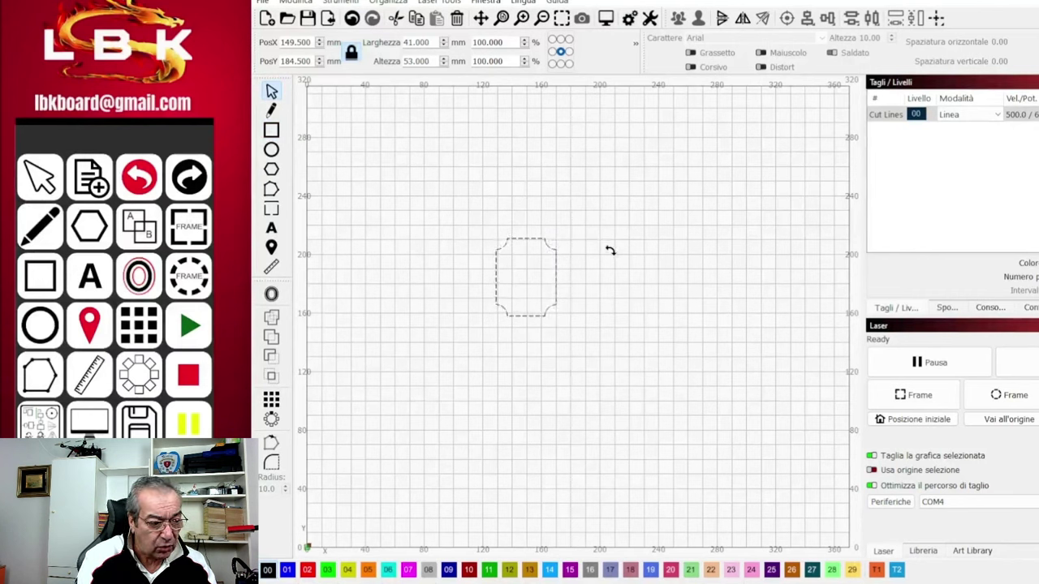
pyautogui.hotkey('ctrl', 'z')
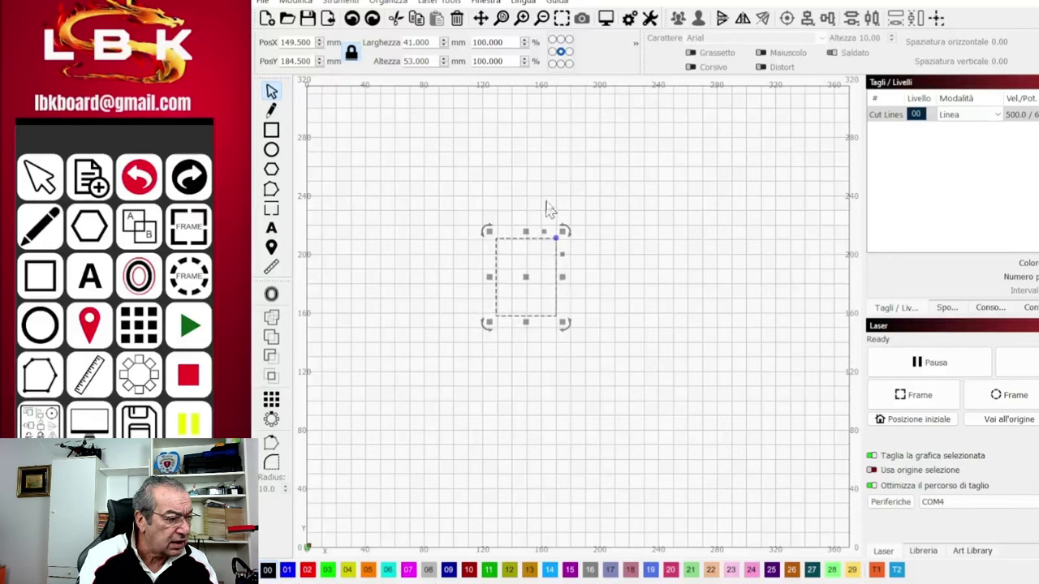
# Step: Draw an ellipse about 39 × 61 mm and move it to overlap the rectangle's lower-right corner
pyautogui.press('e')
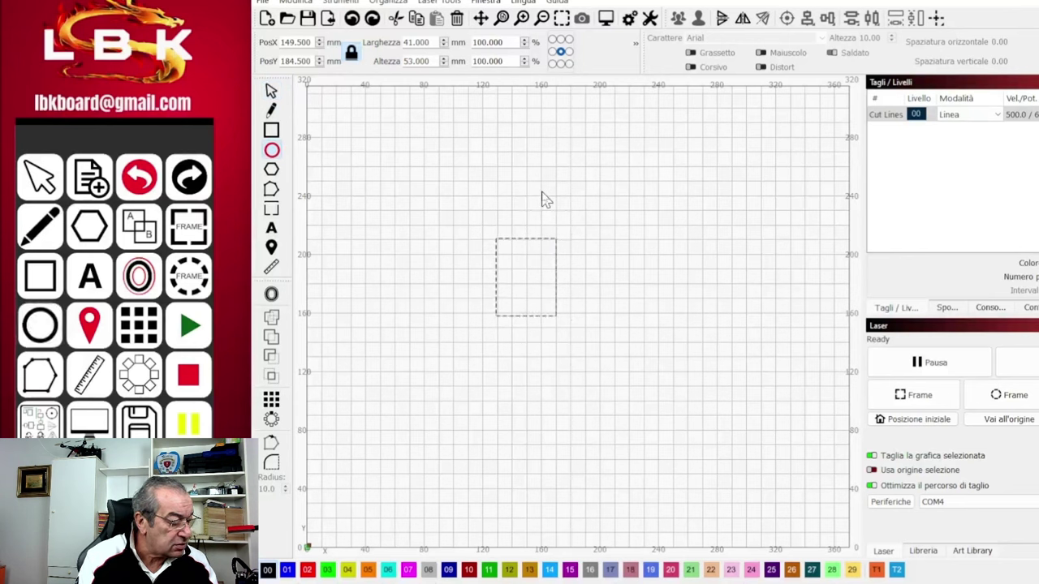
pyautogui.moveTo(608, 298); pyautogui.dragTo(663, 389)
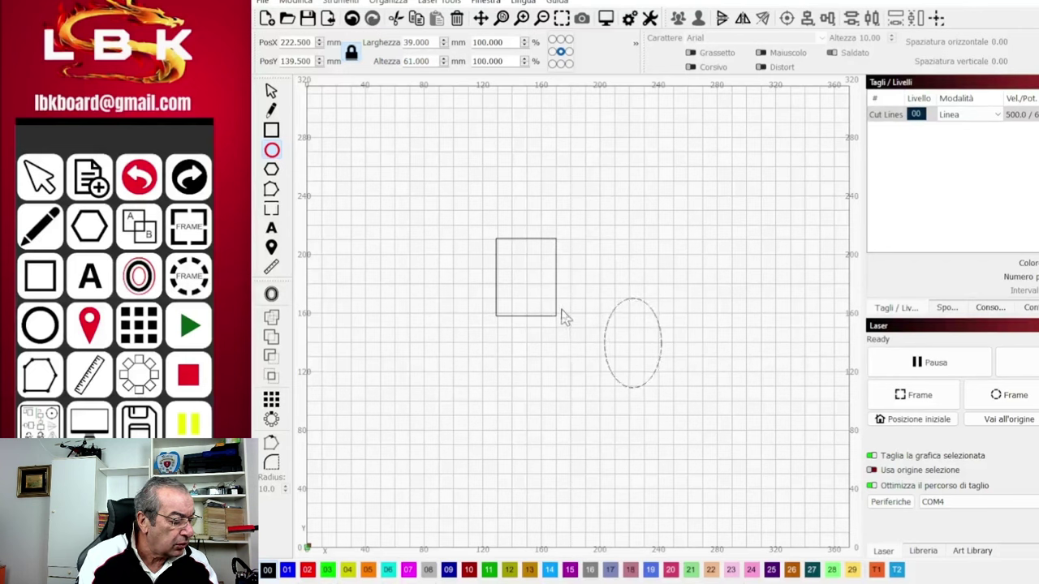
pyautogui.press('Escape')
pyautogui.moveTo(636, 348); pyautogui.dragTo(562, 346)
# Step: Select the rectangle and the ellipse and merge them with a Boolean union
pyautogui.click(661, 341)
pyautogui.moveTo(637, 342); pyautogui.dragTo(494, 268)
pyautogui.hotkey('ctrl', 'shift', 'b')
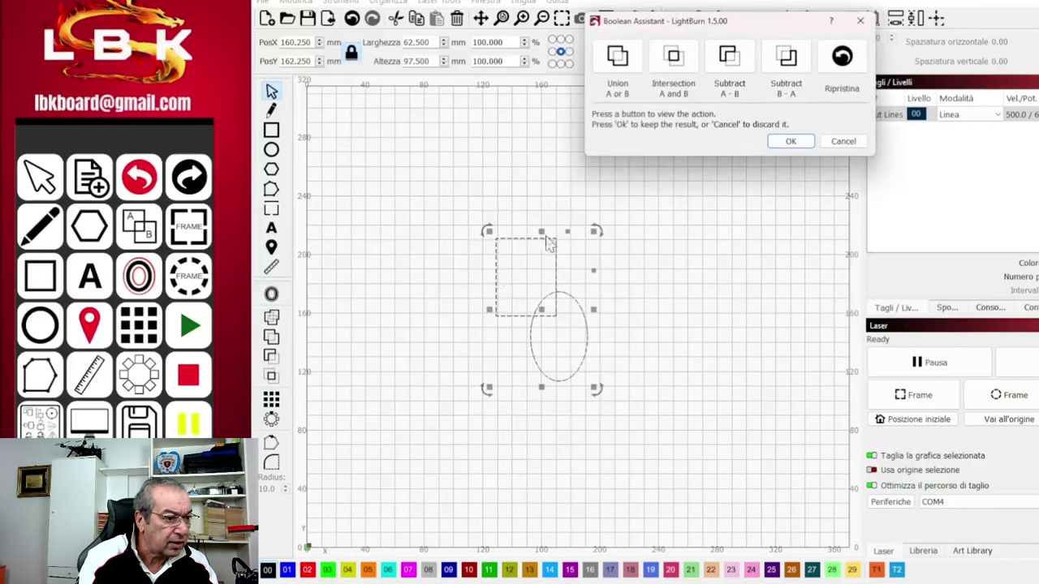
pyautogui.click(617, 57)
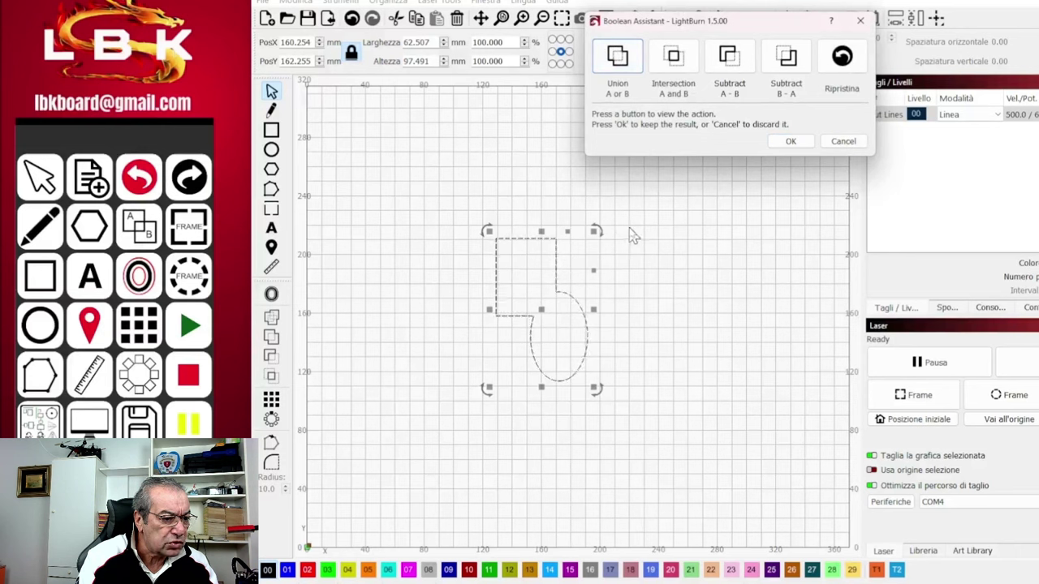
pyautogui.click(791, 142)
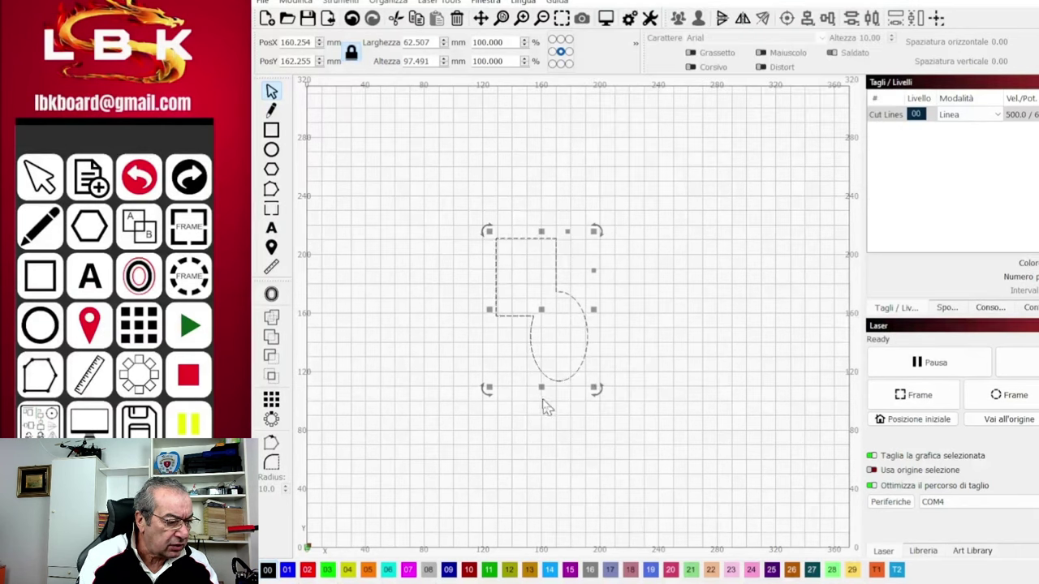
# Step: Round the merged shape's three outer rectangle corners with a 10 mm radius, and move the shape to about X 217, Y 225 mm
pyautogui.click(272, 467)
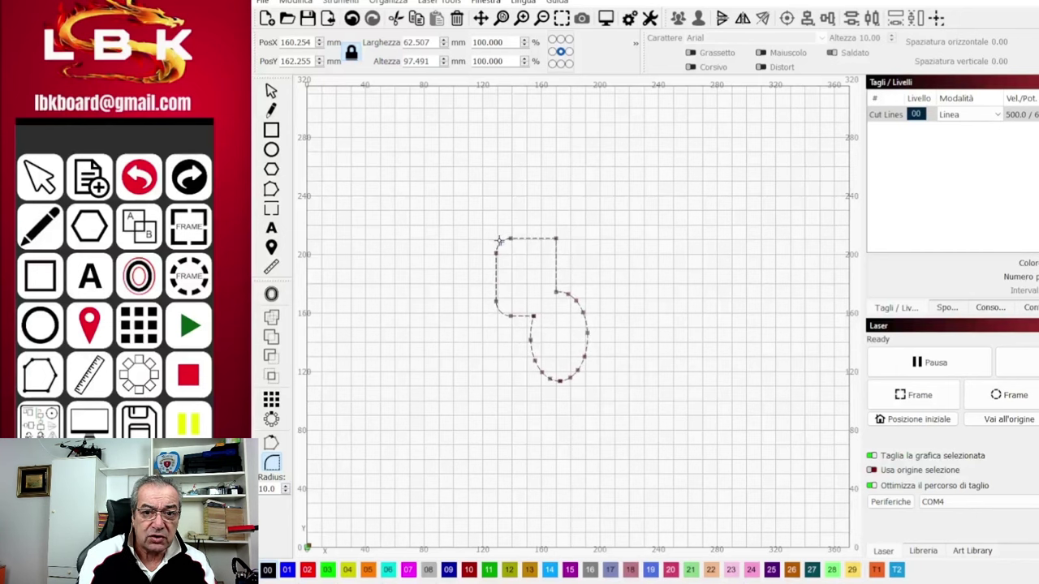
pyautogui.click(556, 240)
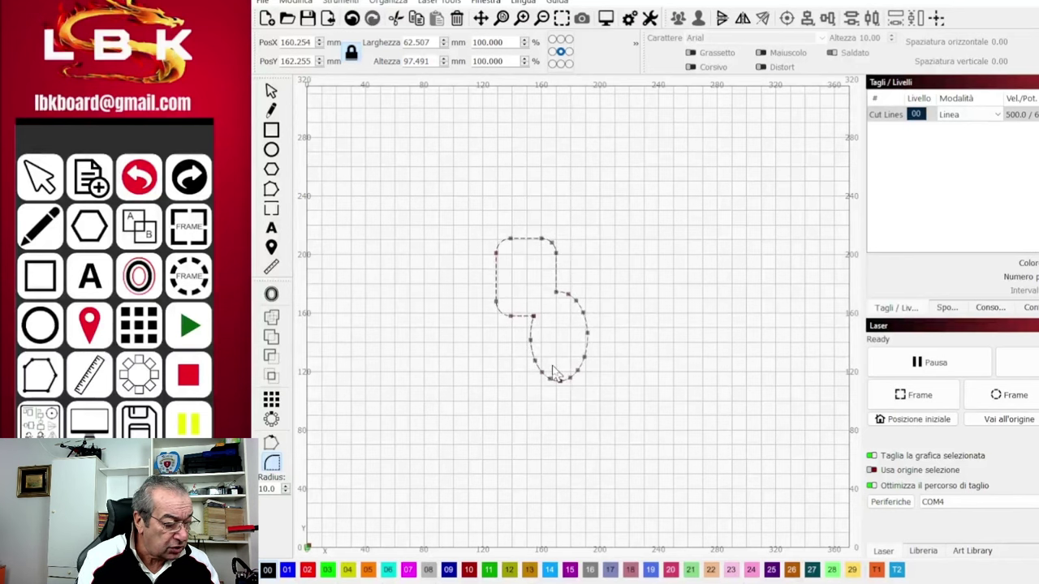
pyautogui.press('Escape')
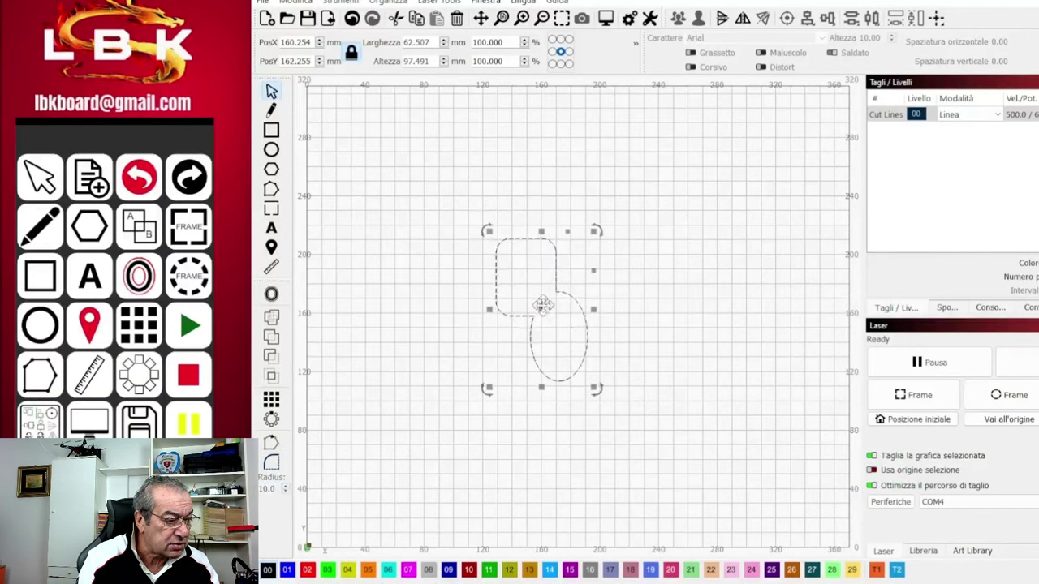
pyautogui.moveTo(541, 309); pyautogui.dragTo(625, 218)
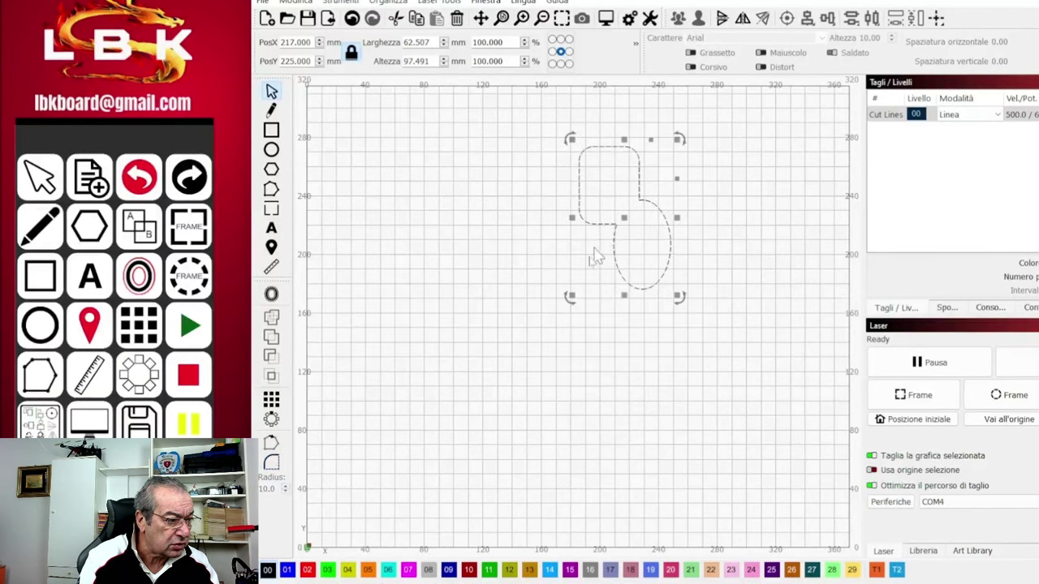
# Step: Draw an open six-segment zigzag line about 132 × 64 mm in the lower-left part of the work area
pyautogui.hotkey('ctrl', 'l')
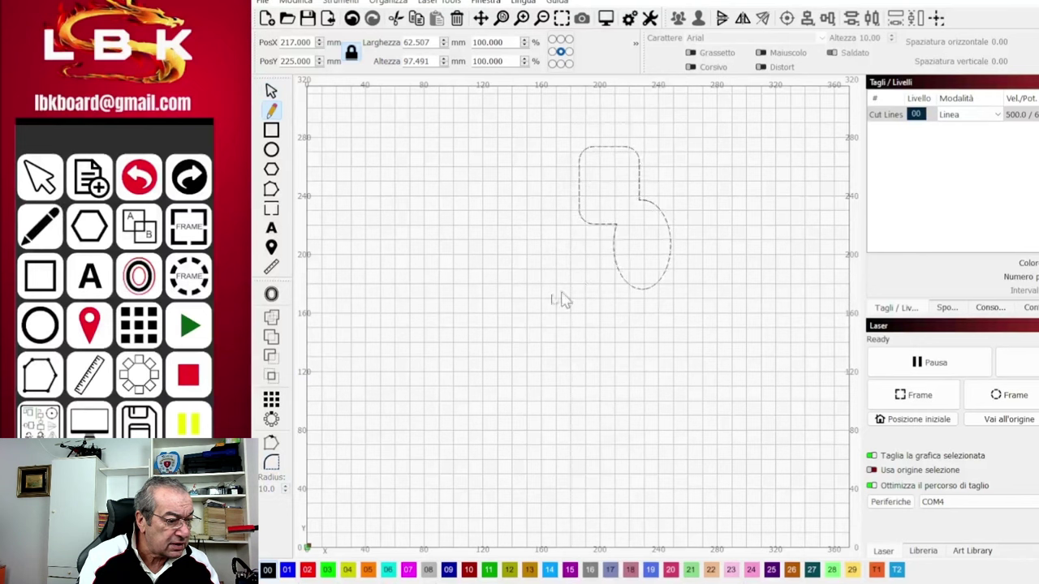
pyautogui.click(367, 424)
pyautogui.click(424, 338)
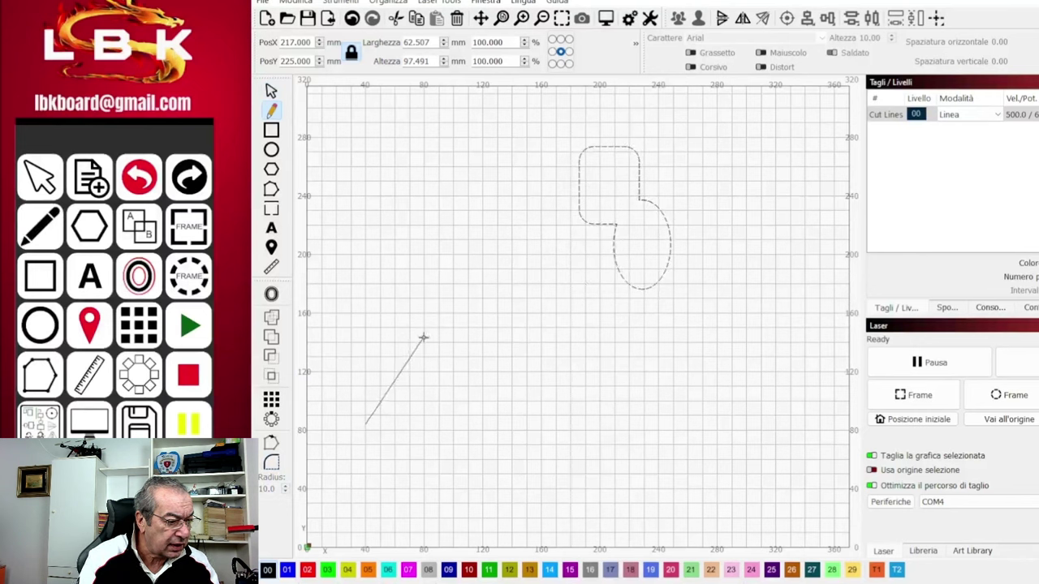
pyautogui.click(438, 382)
pyautogui.click(501, 337)
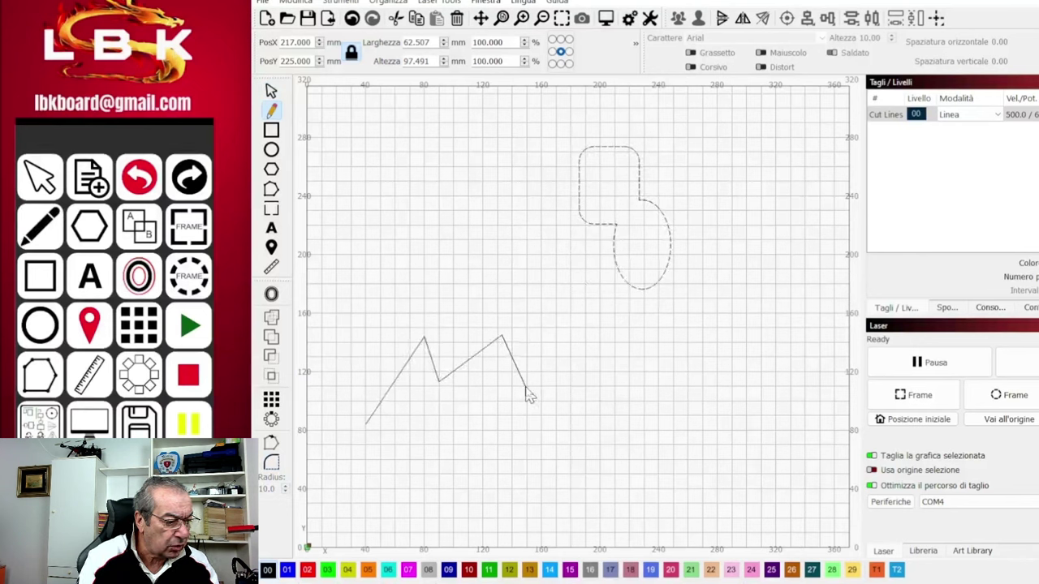
pyautogui.click(526, 386)
pyautogui.click(555, 347)
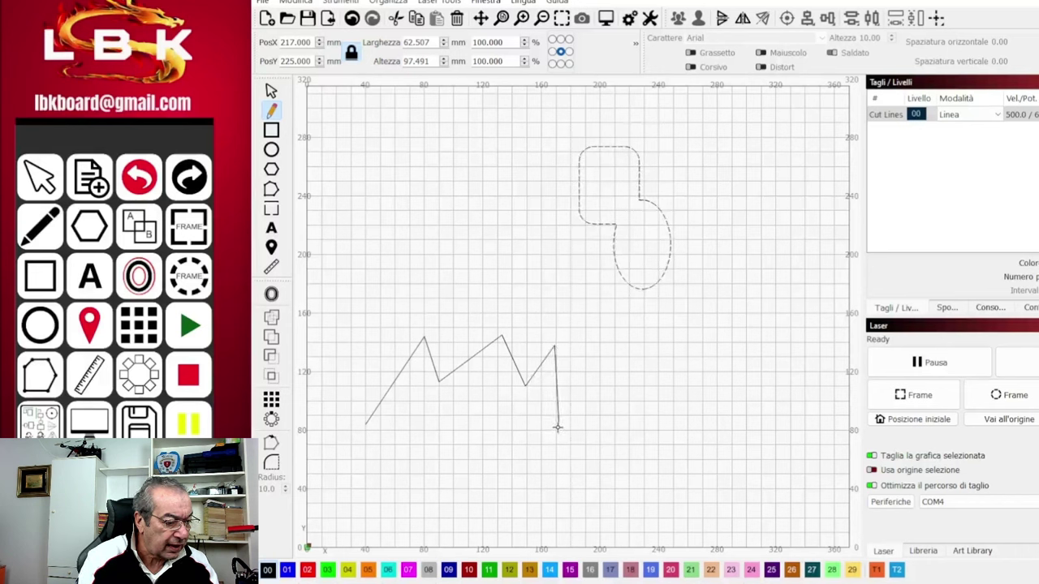
pyautogui.press('Escape')
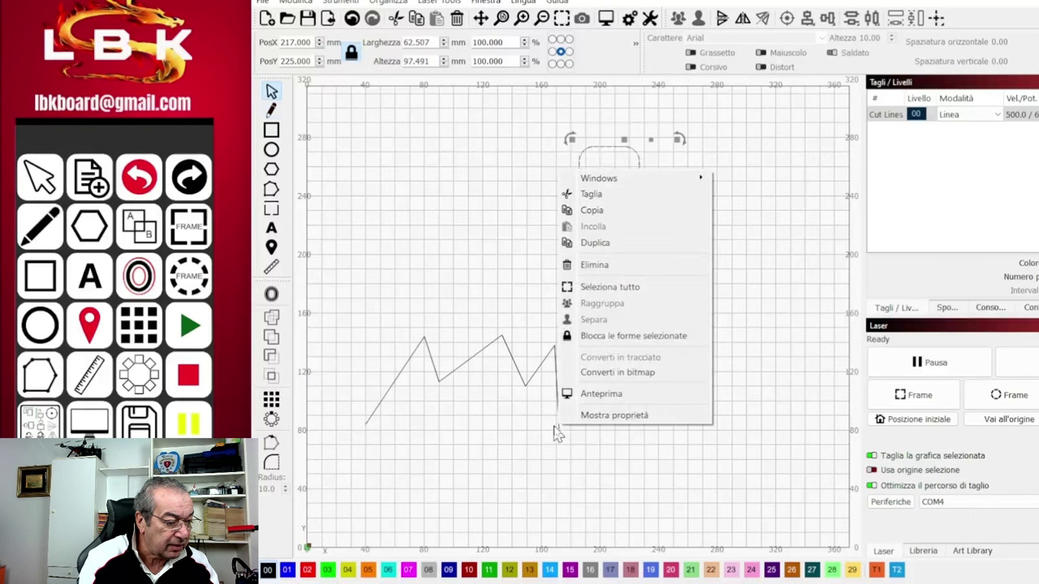
pyautogui.rightClick(557, 428)
pyautogui.click(538, 428)
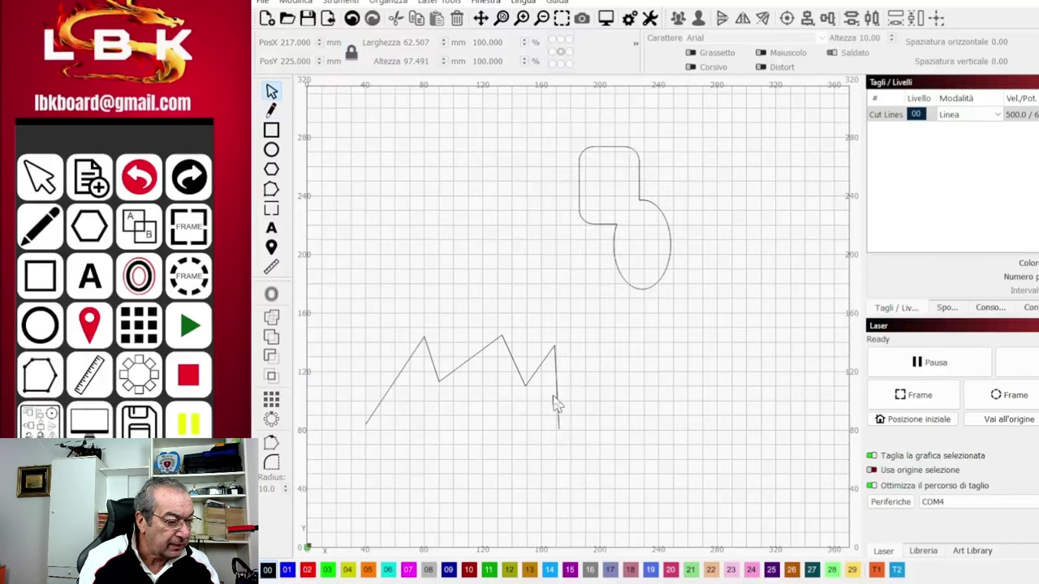
# Step: Apply a 10 mm corner radius to the zigzag's first two peaks, the valley after the second peak, and the lower-right end point
pyautogui.click(558, 395)
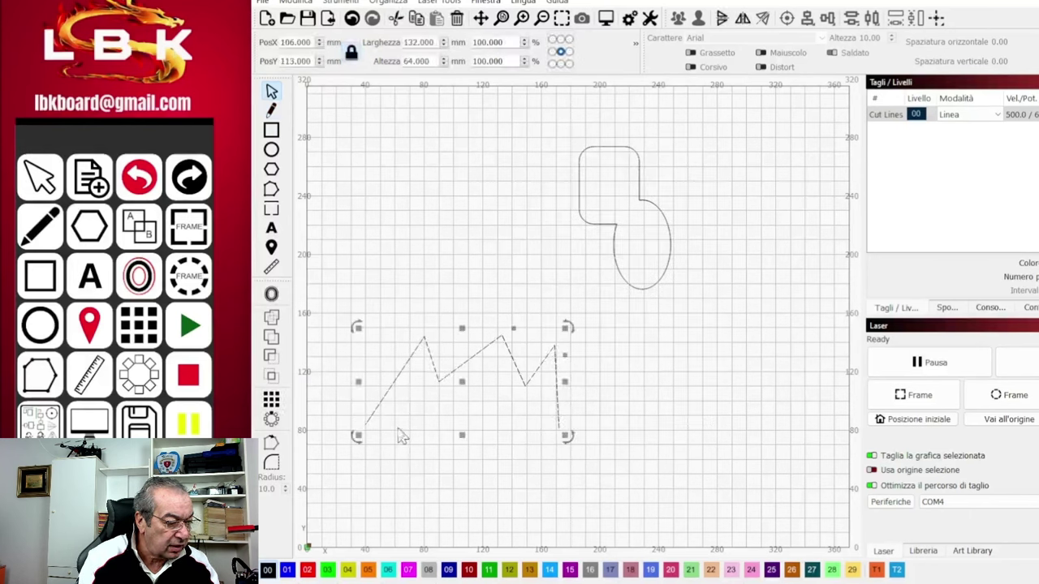
pyautogui.click(275, 466)
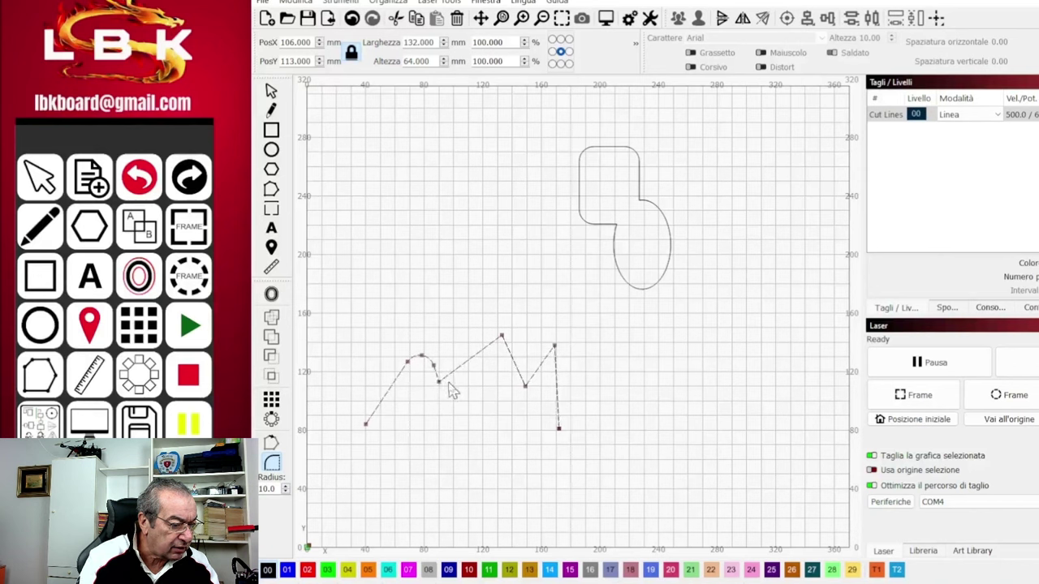
pyautogui.click(501, 335)
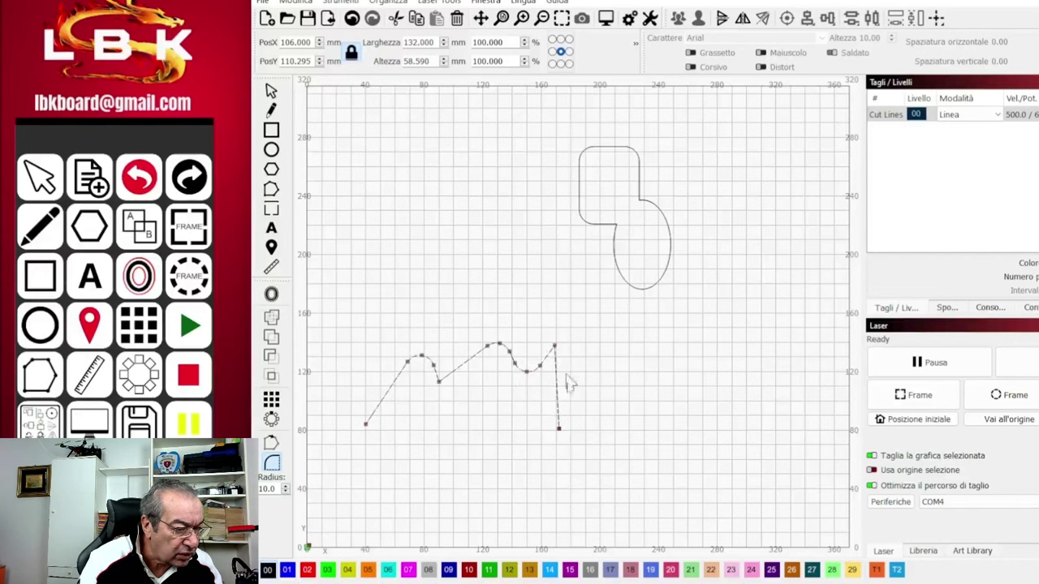
pyautogui.click(558, 430)
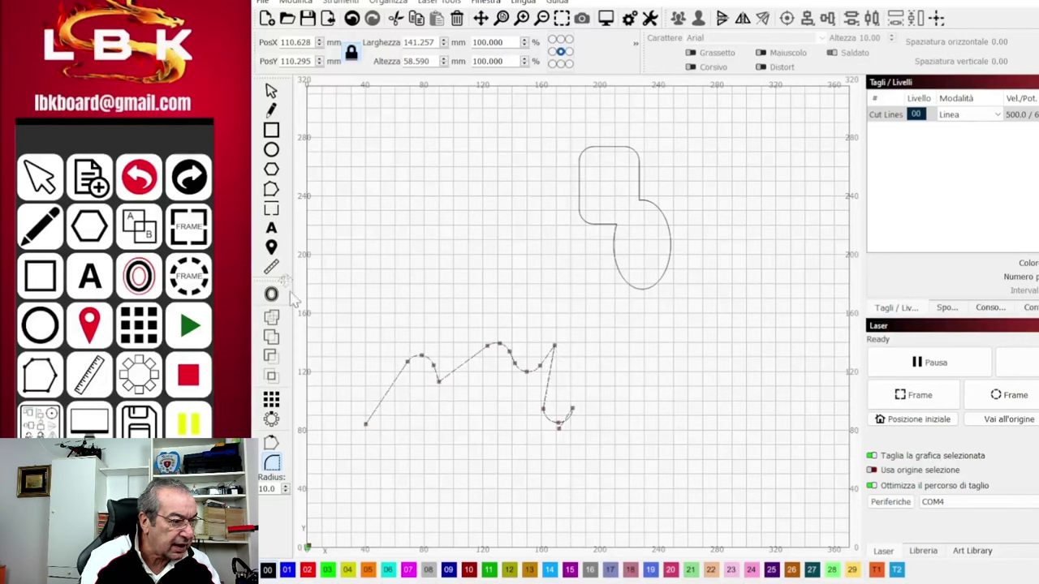
# Step: Edit the zigzag's nodes: move its left end point to about X 33, Y 117 mm and bend the line below the last peak outward
pyautogui.hotkey('ctrl', '`')
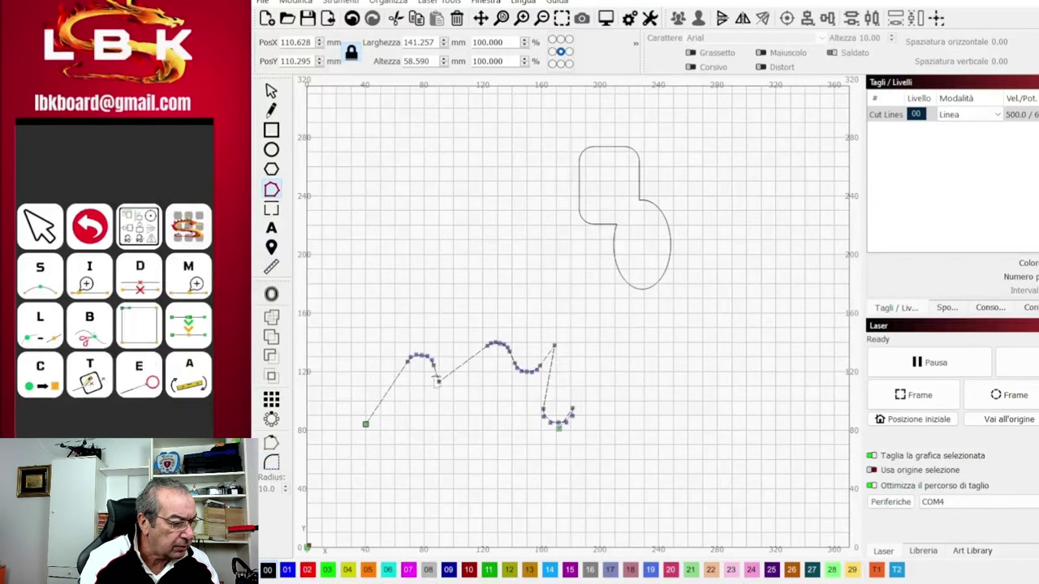
pyautogui.moveTo(366, 424); pyautogui.dragTo(355, 376)
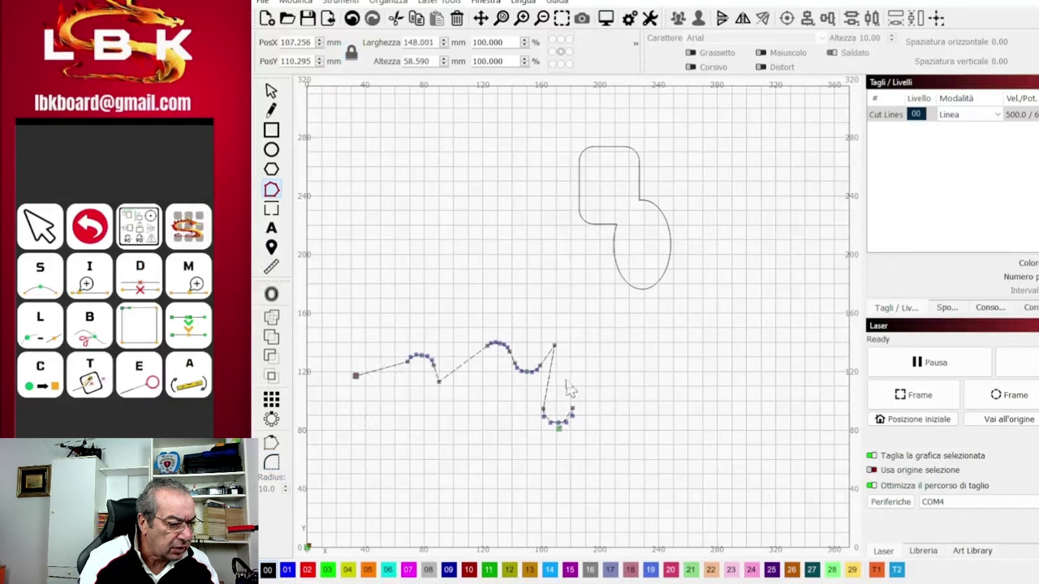
pyautogui.moveTo(571, 377); pyautogui.dragTo(592, 375)
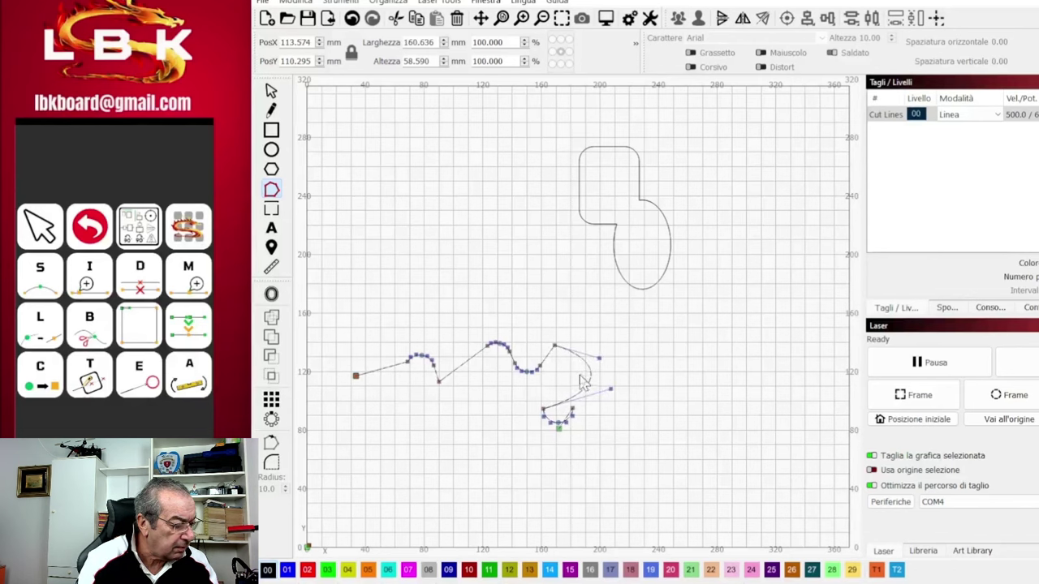
pyautogui.press('Escape')
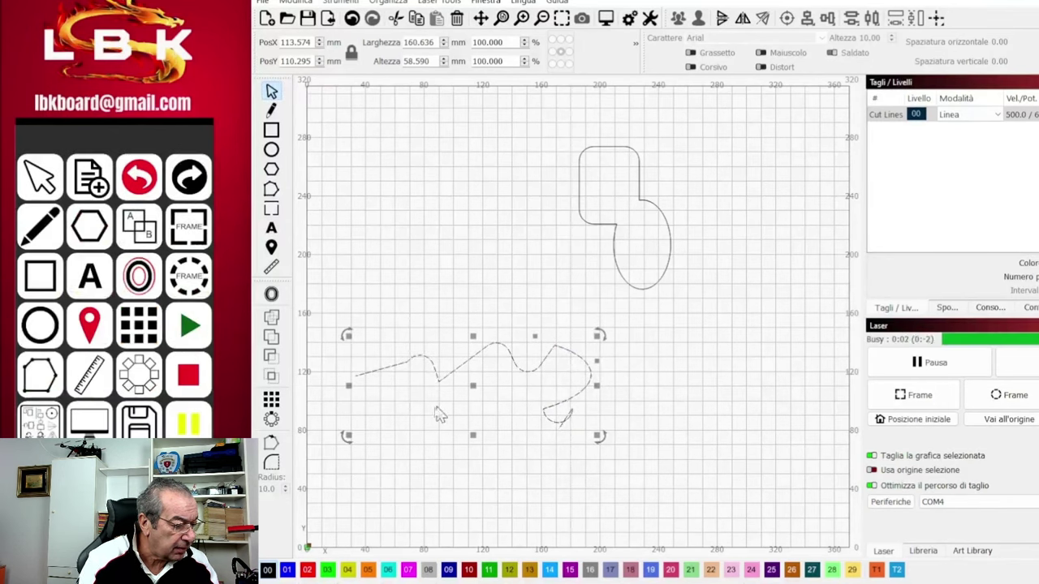
# Step: Round the zigzag's last peak, where it meets the curved segment, with a 10 mm radius and inspect the result up close
pyautogui.click(272, 463)
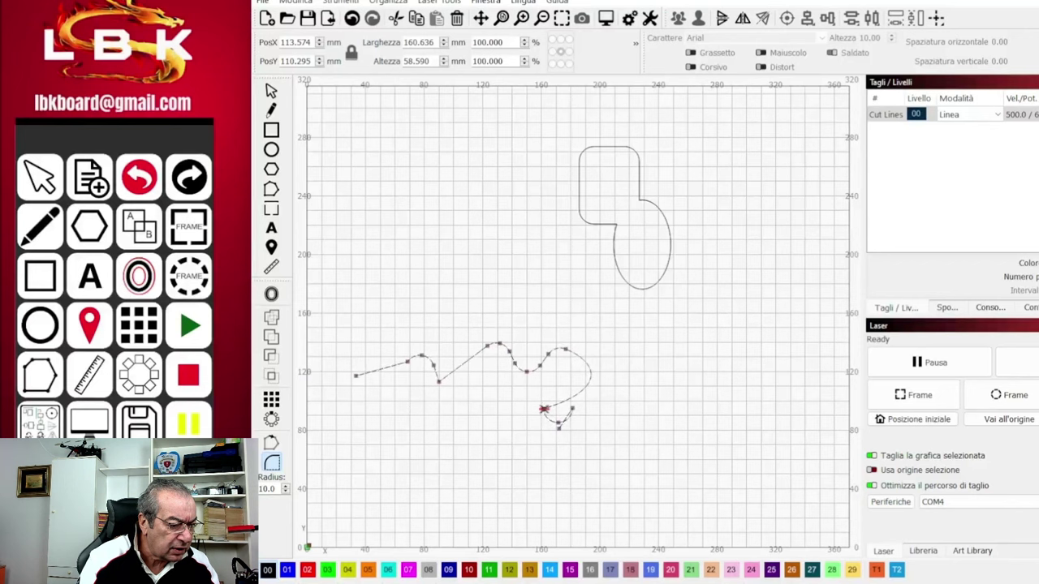
pyautogui.scroll(6, 552, 414)
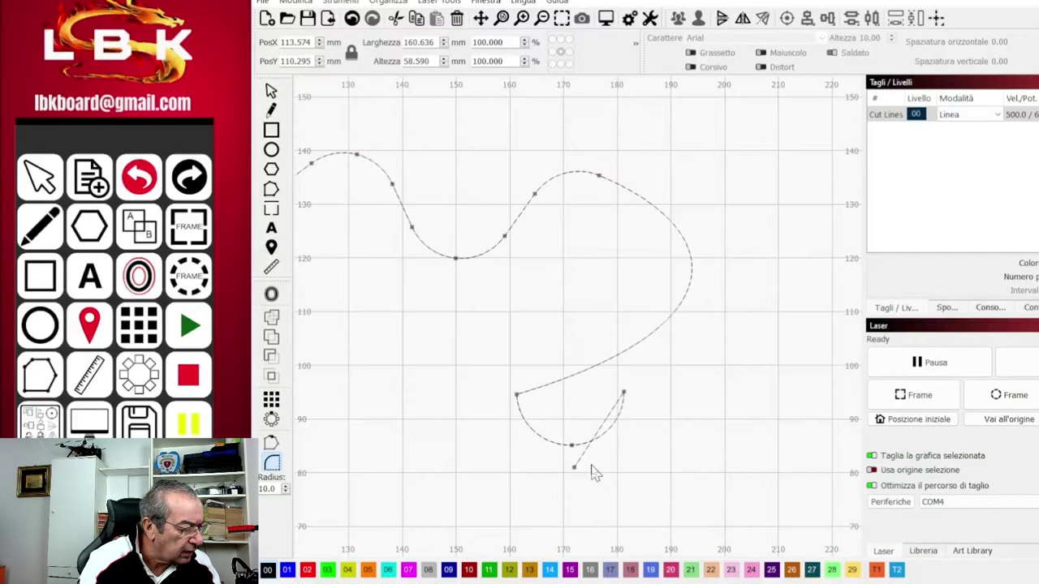
pyautogui.scroll(-2, 610, 434)
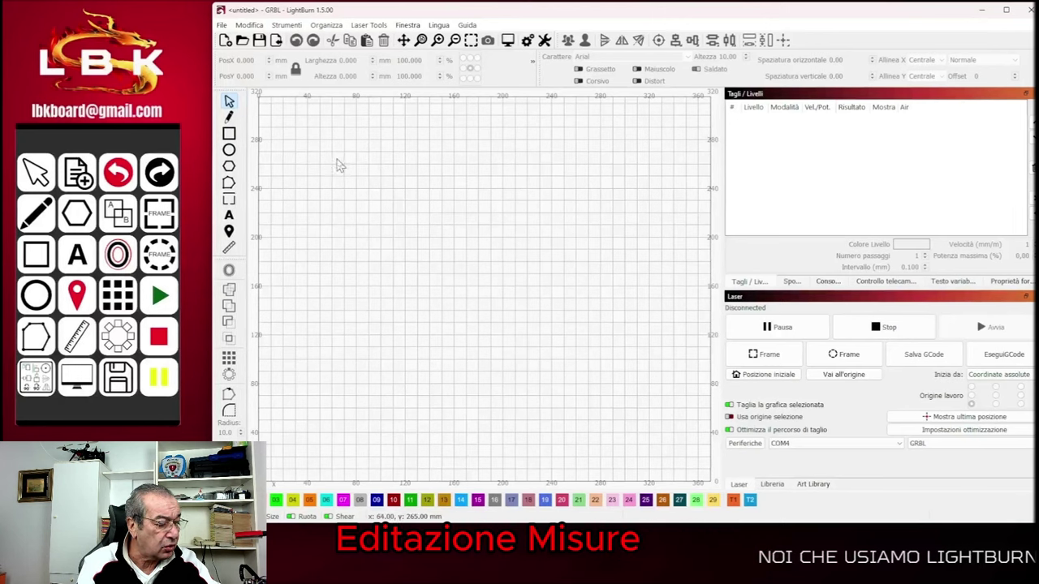
# Step: Draw a rectangle about 57 × 50 mm centred near X 77.5, Y 242 mm and leave it deselected
pyautogui.hotkey('ctrl', 'r')
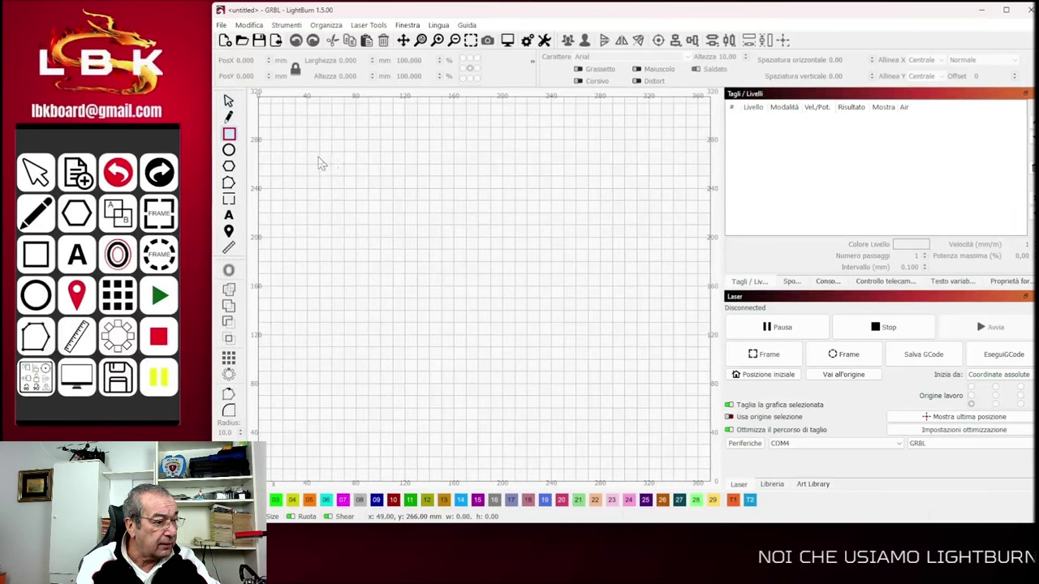
pyautogui.moveTo(318, 156); pyautogui.dragTo(389, 219)
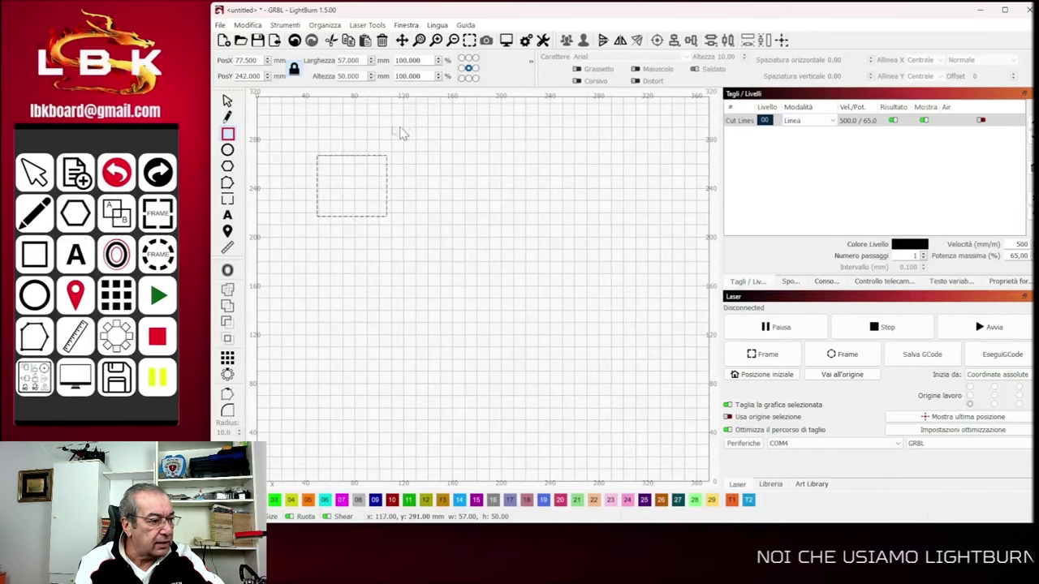
pyautogui.press('Escape')
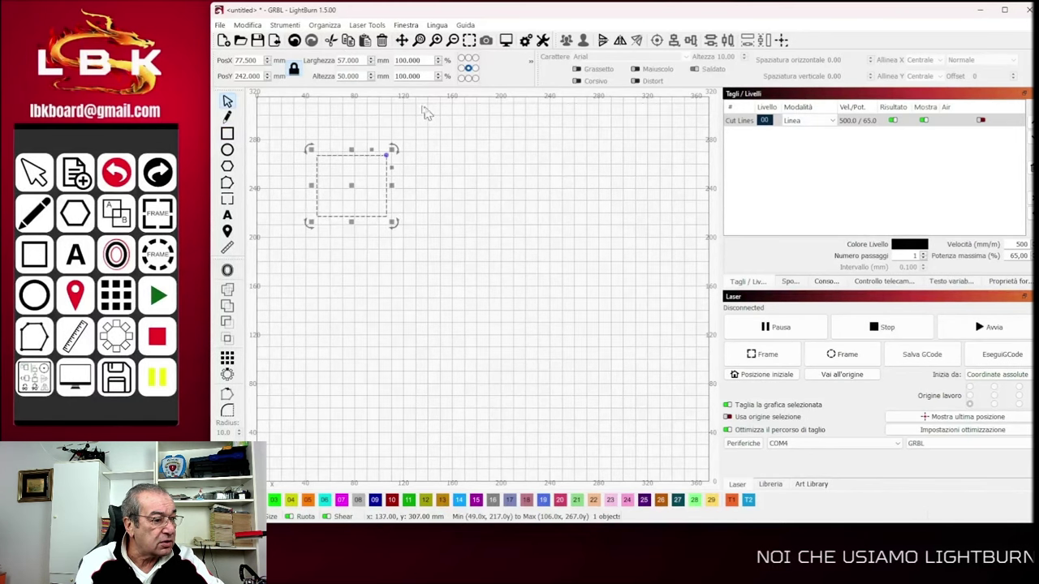
pyautogui.click(399, 122)
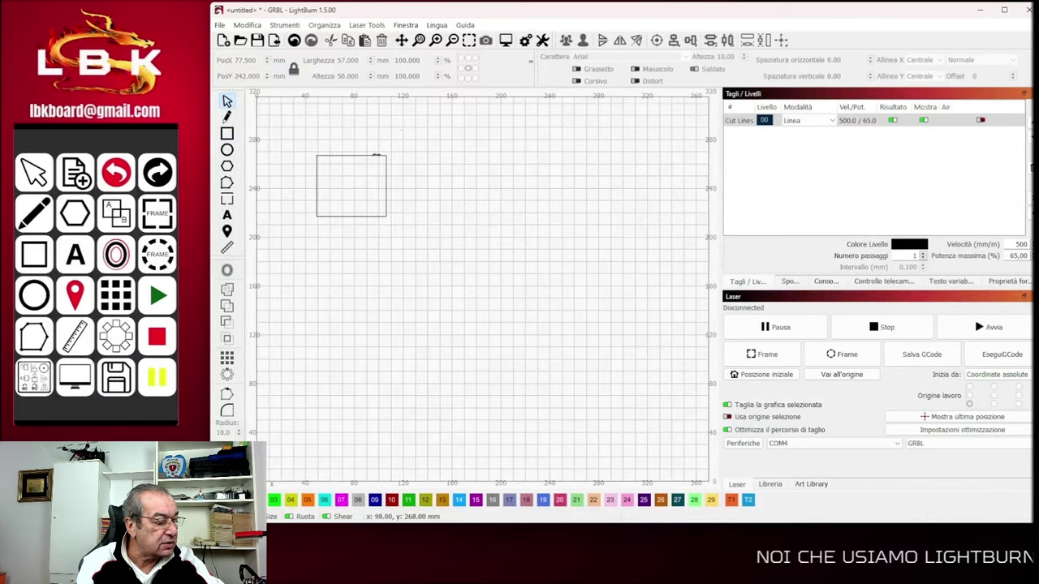
# Step: Select the rectangle, go through its width, height and width percentage values, and open the width for editing
pyautogui.click(385, 155)
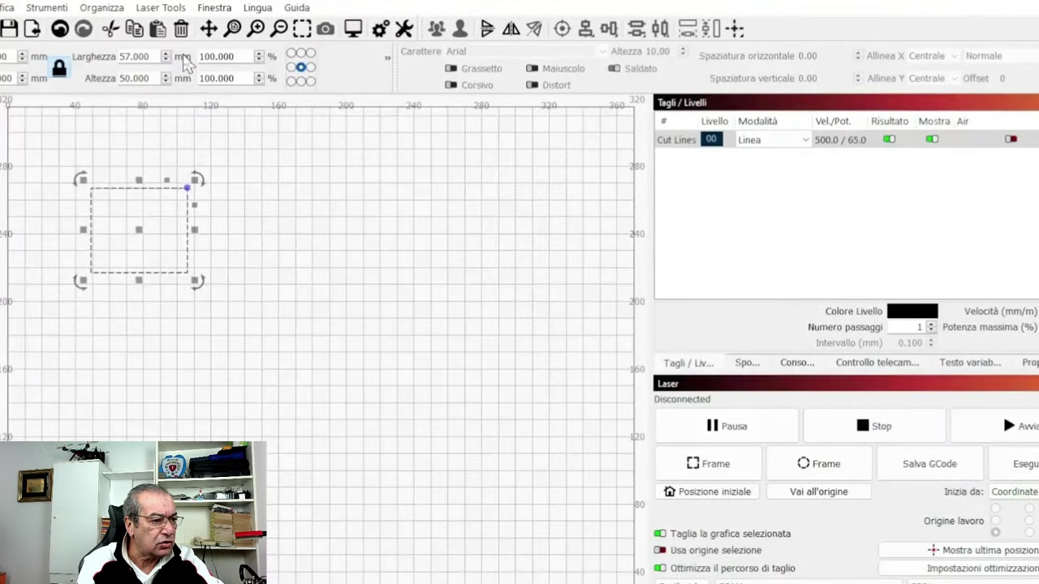
pyautogui.click(150, 54)
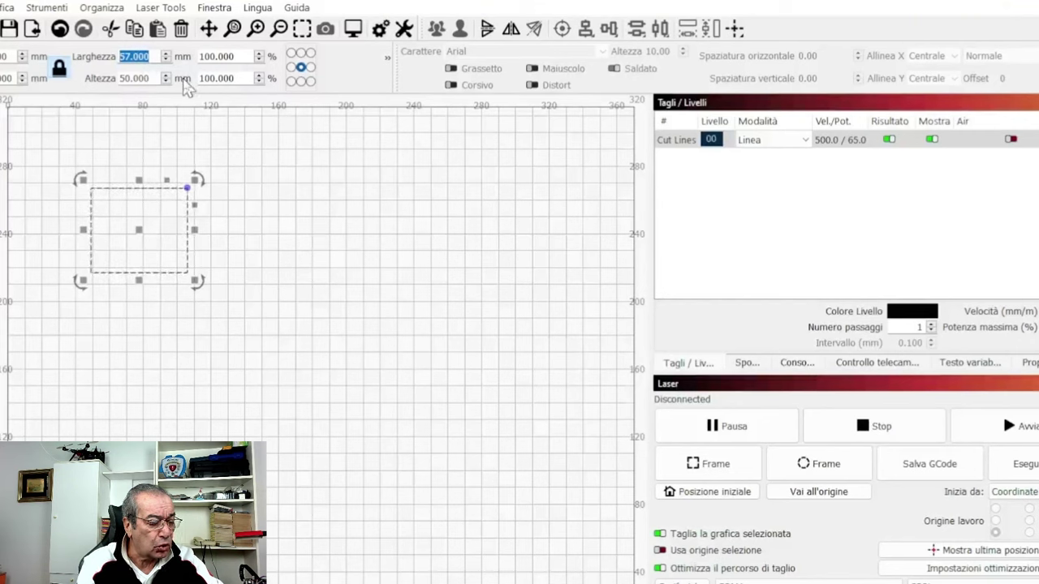
pyautogui.press('Tab')
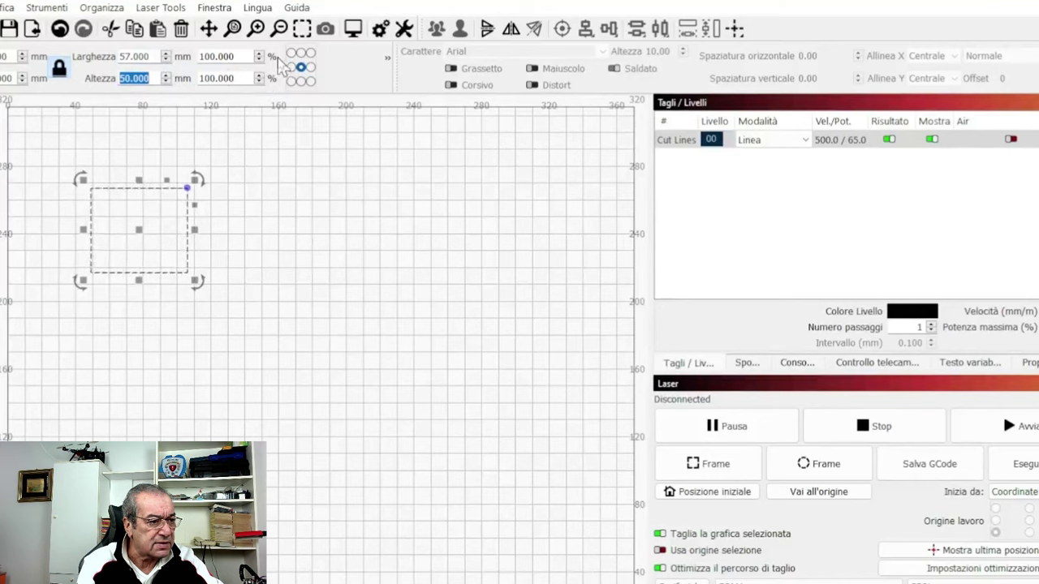
pyautogui.press('Tab')
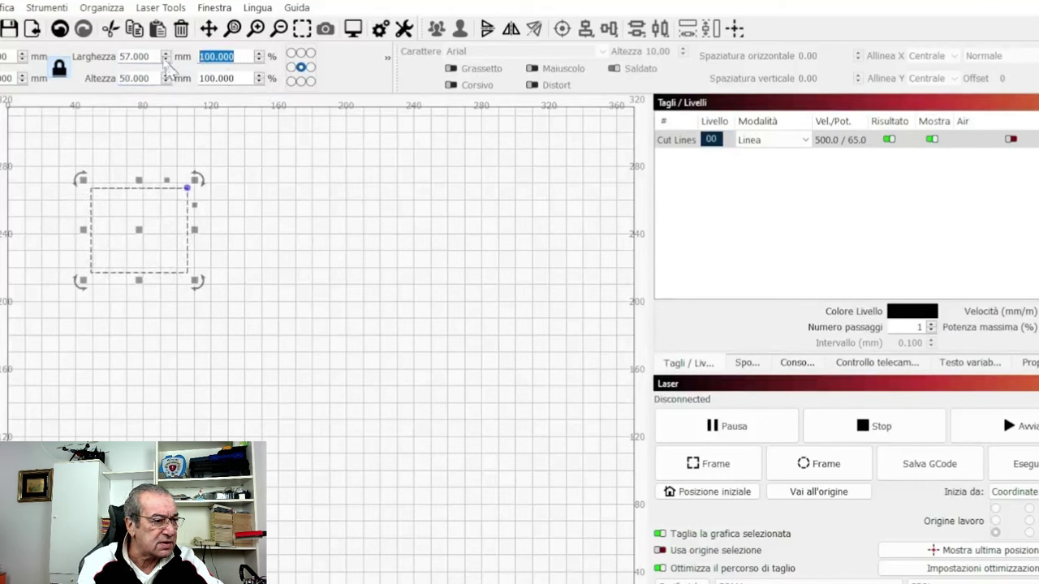
pyautogui.click(156, 55)
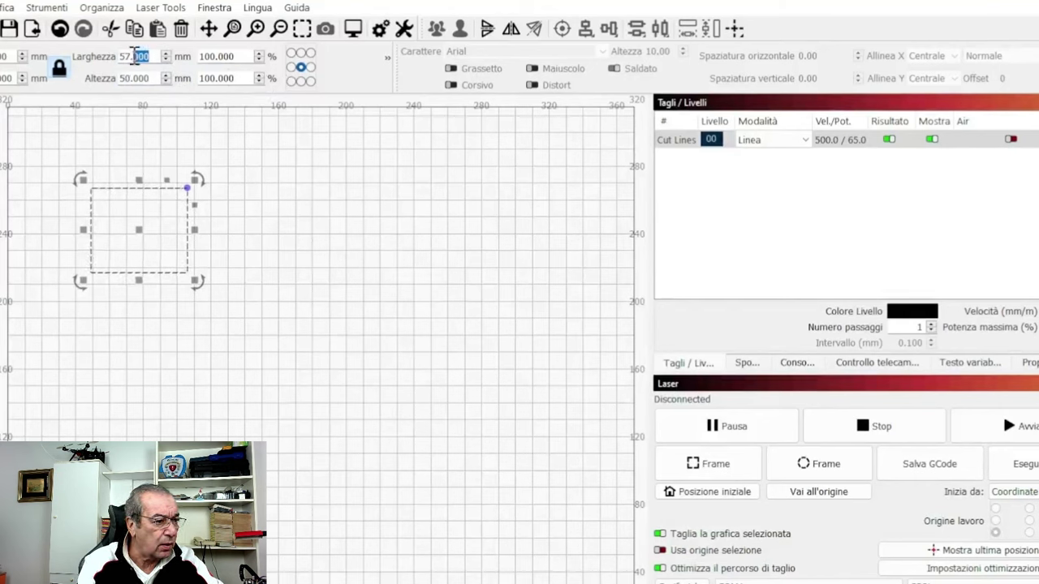